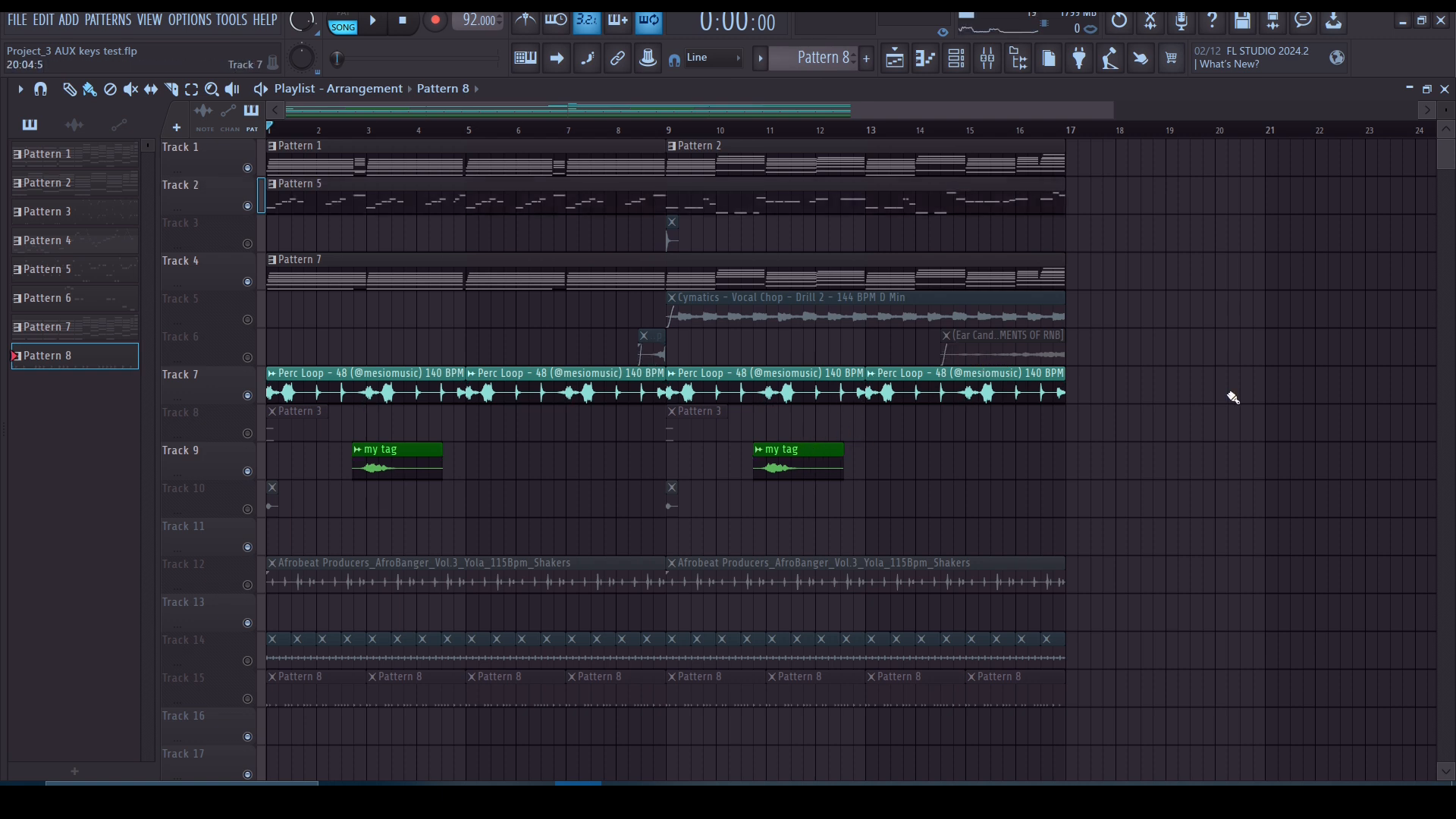
# - Play the arrangement to hear the melodies with only the percussion loop on track 7
pyautogui.press('space')
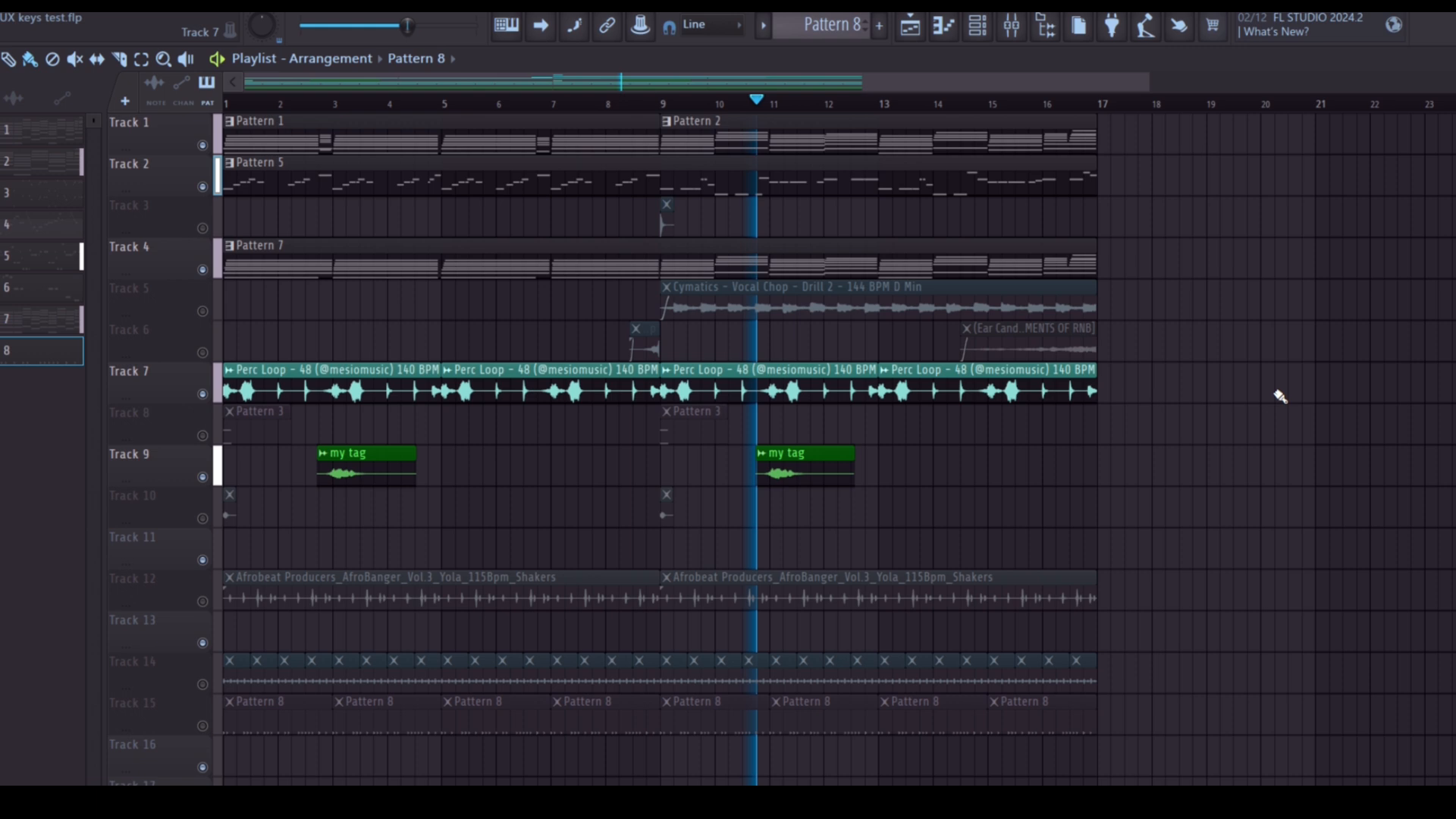
pyautogui.press('space')
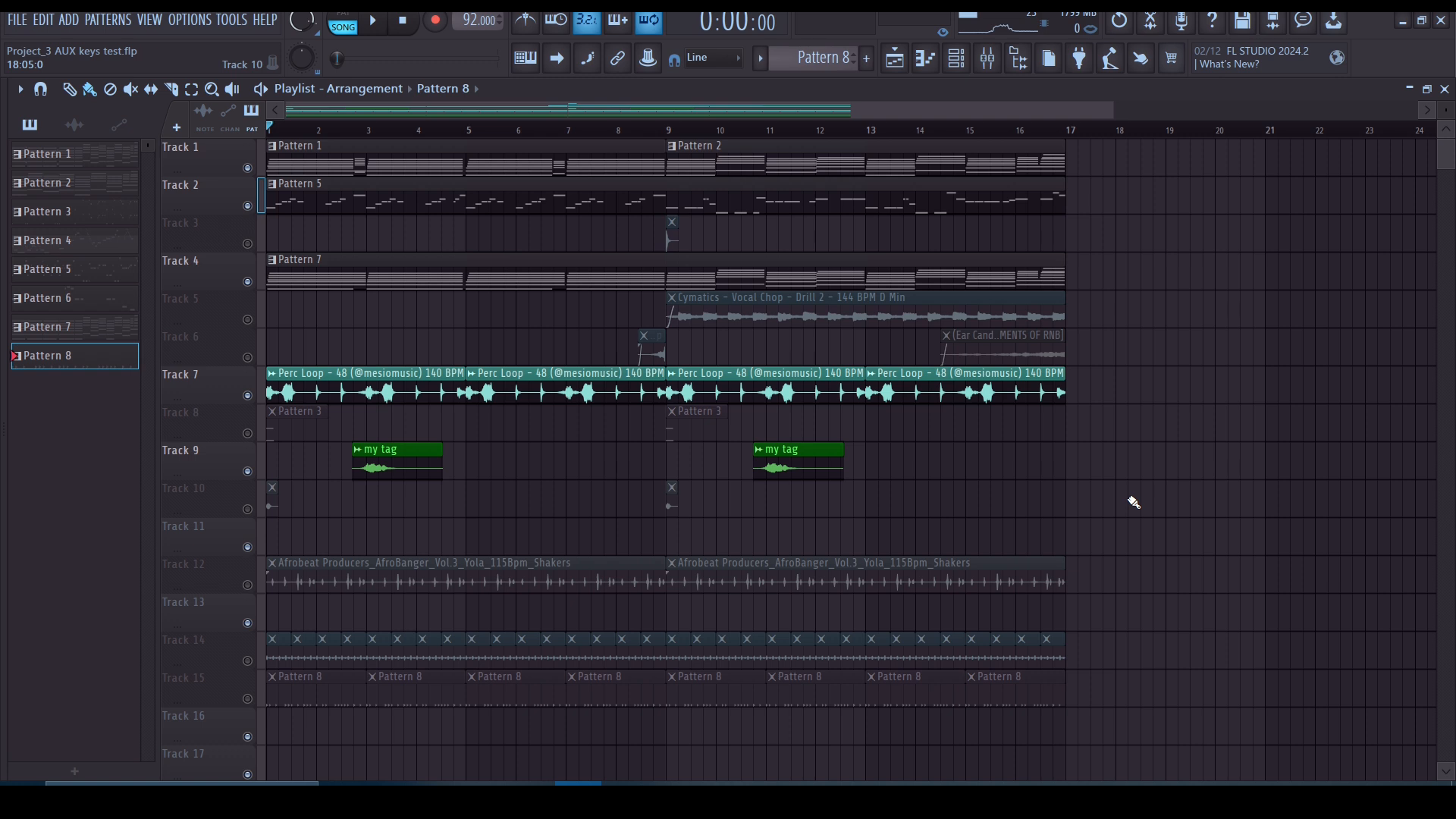
# - Show the step sequence of Pattern 8, play that pattern on its own, and return to the playlist
pyautogui.press('F7')
pyautogui.press('F6')
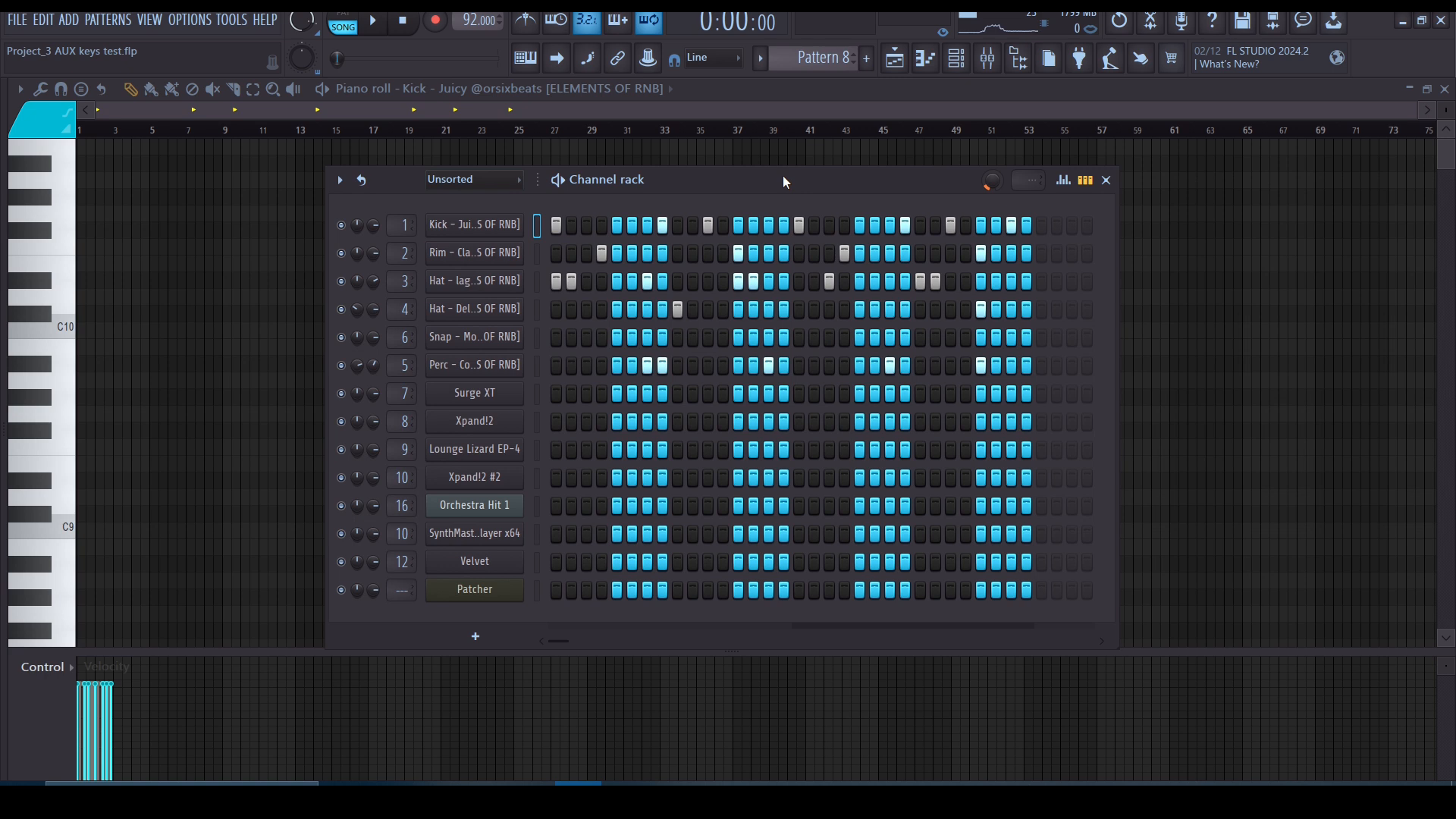
pyautogui.press('l')
pyautogui.press('space')
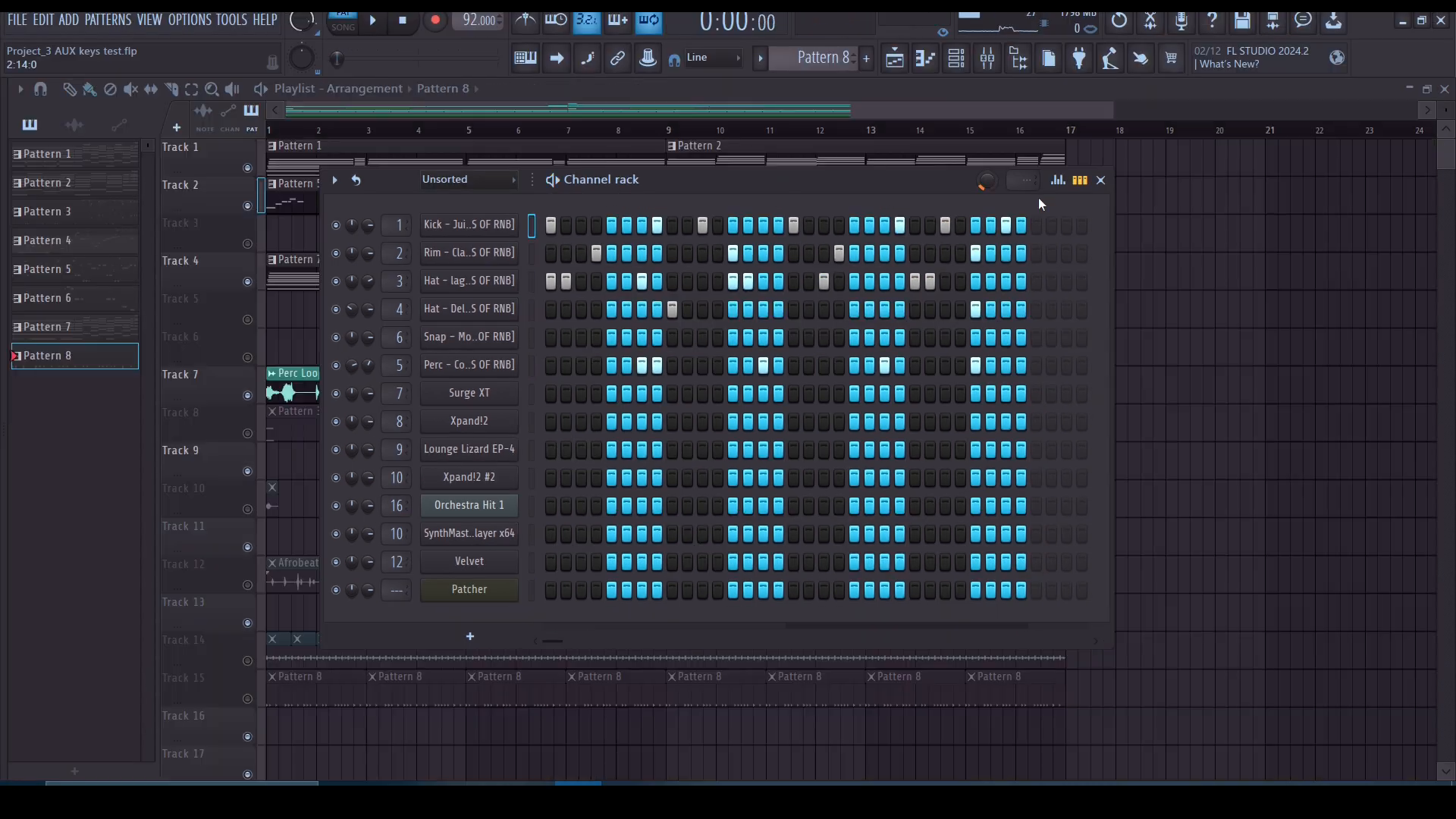
pyautogui.click(1101, 180)
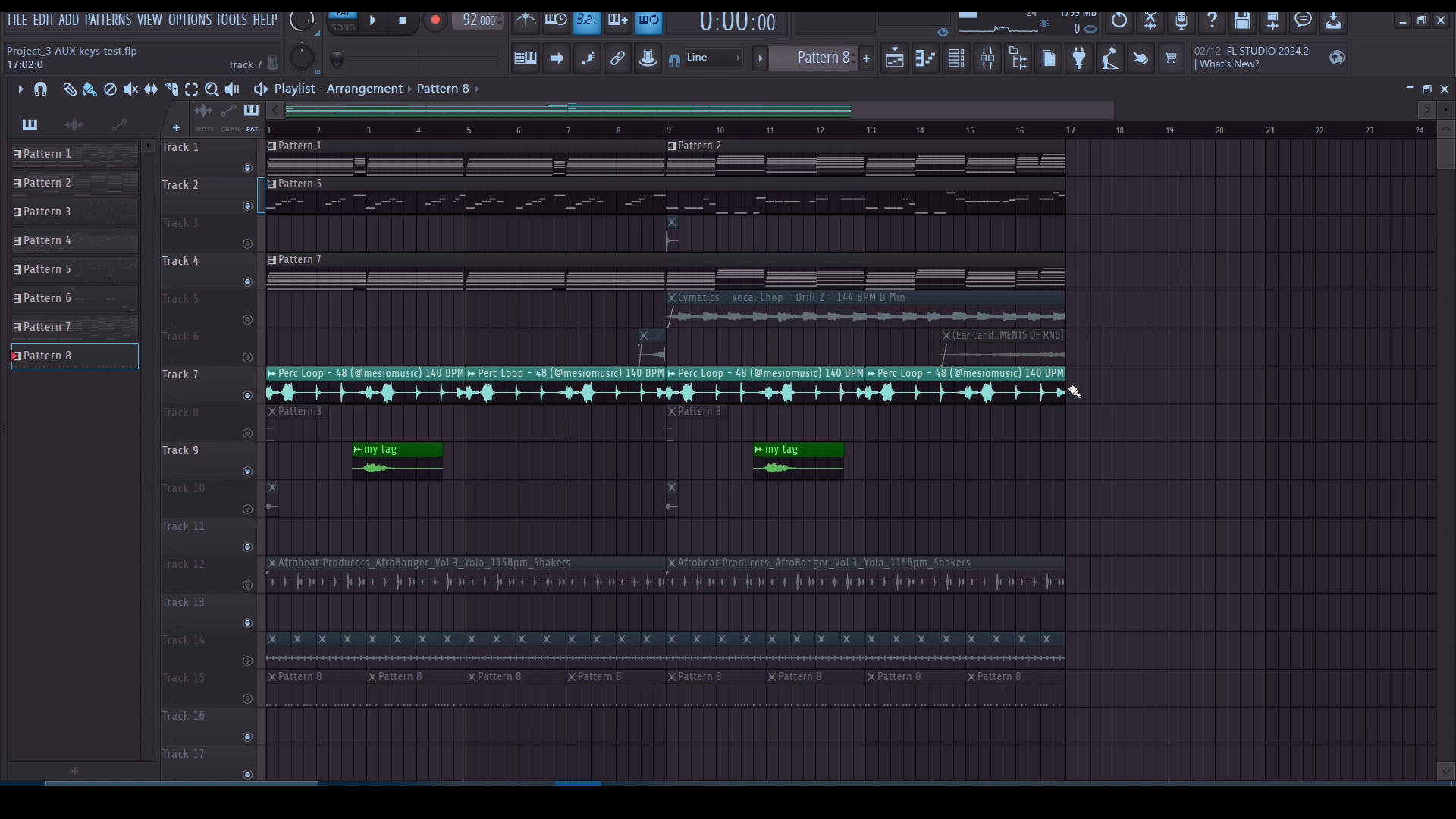
# - Unmute the shaker loop on track 12, the Pattern 8 drums on track 15, and track 14
pyautogui.click(248, 594)
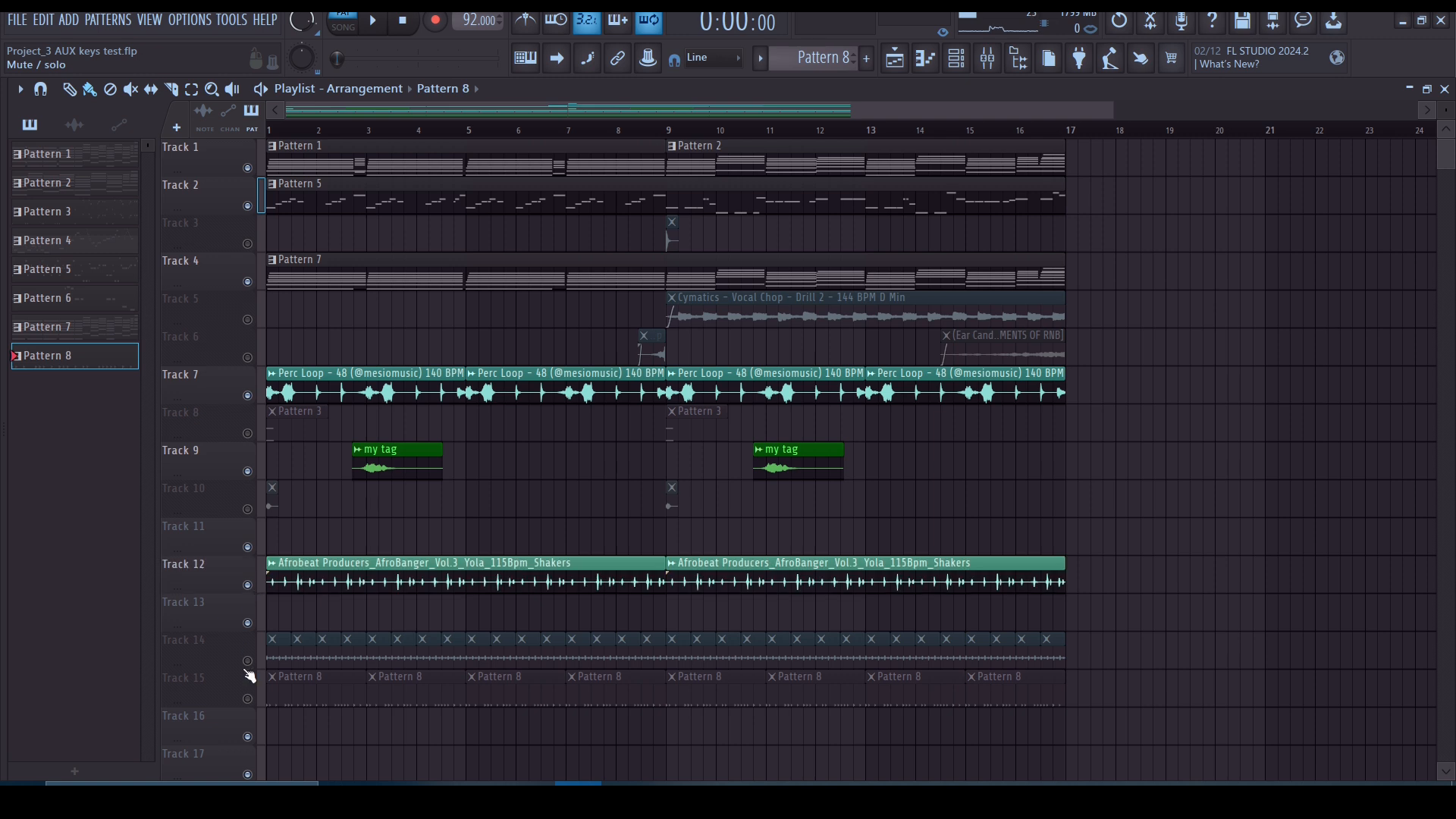
pyautogui.click(248, 698)
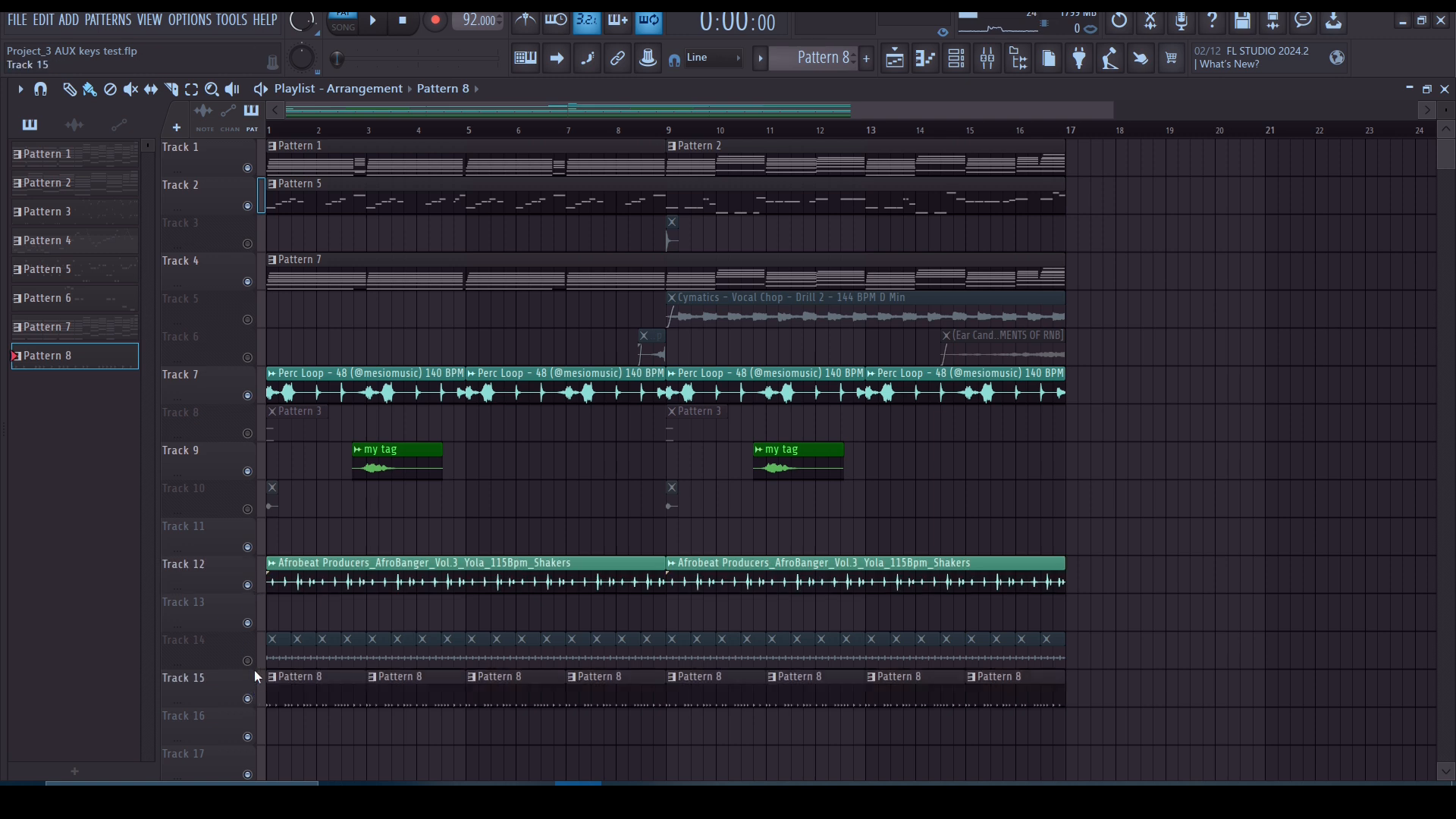
pyautogui.click(249, 660)
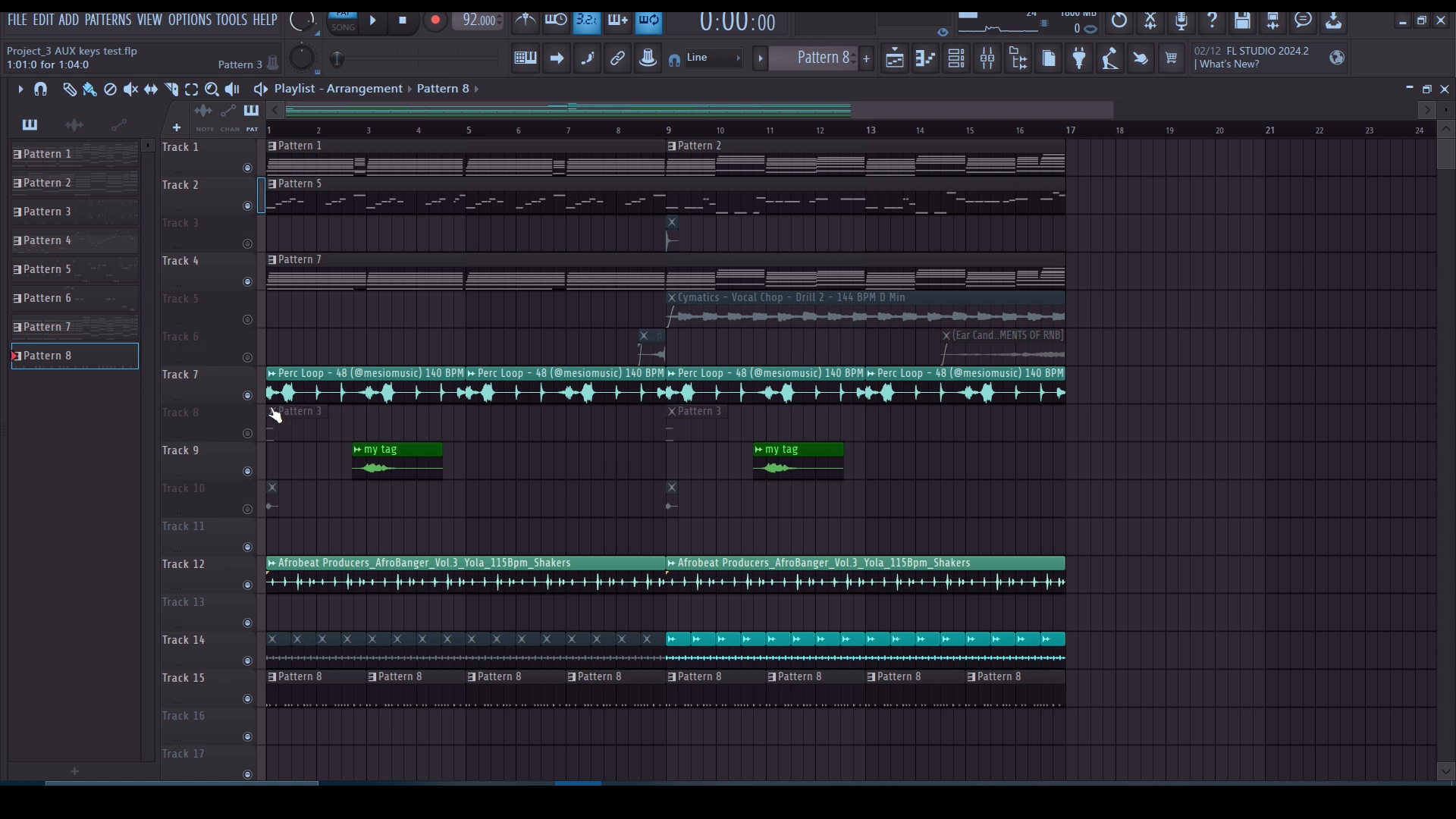
# - Mute the melodic tracks 4, 2 and 1 and play the arrangement to audition the drums and percussion alone
pyautogui.click(248, 281)
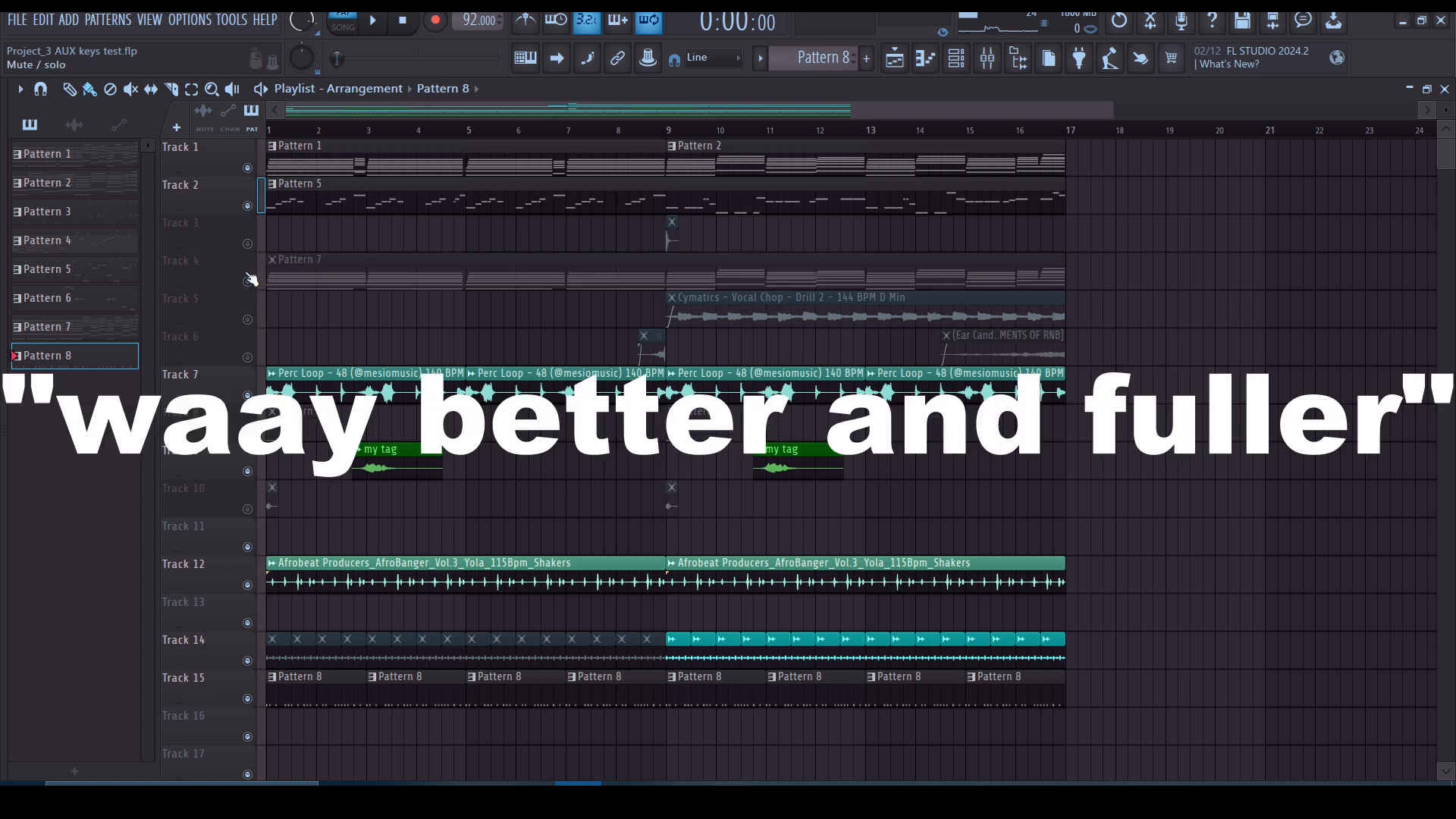
pyautogui.click(248, 206)
pyautogui.click(247, 168)
pyautogui.press('space')
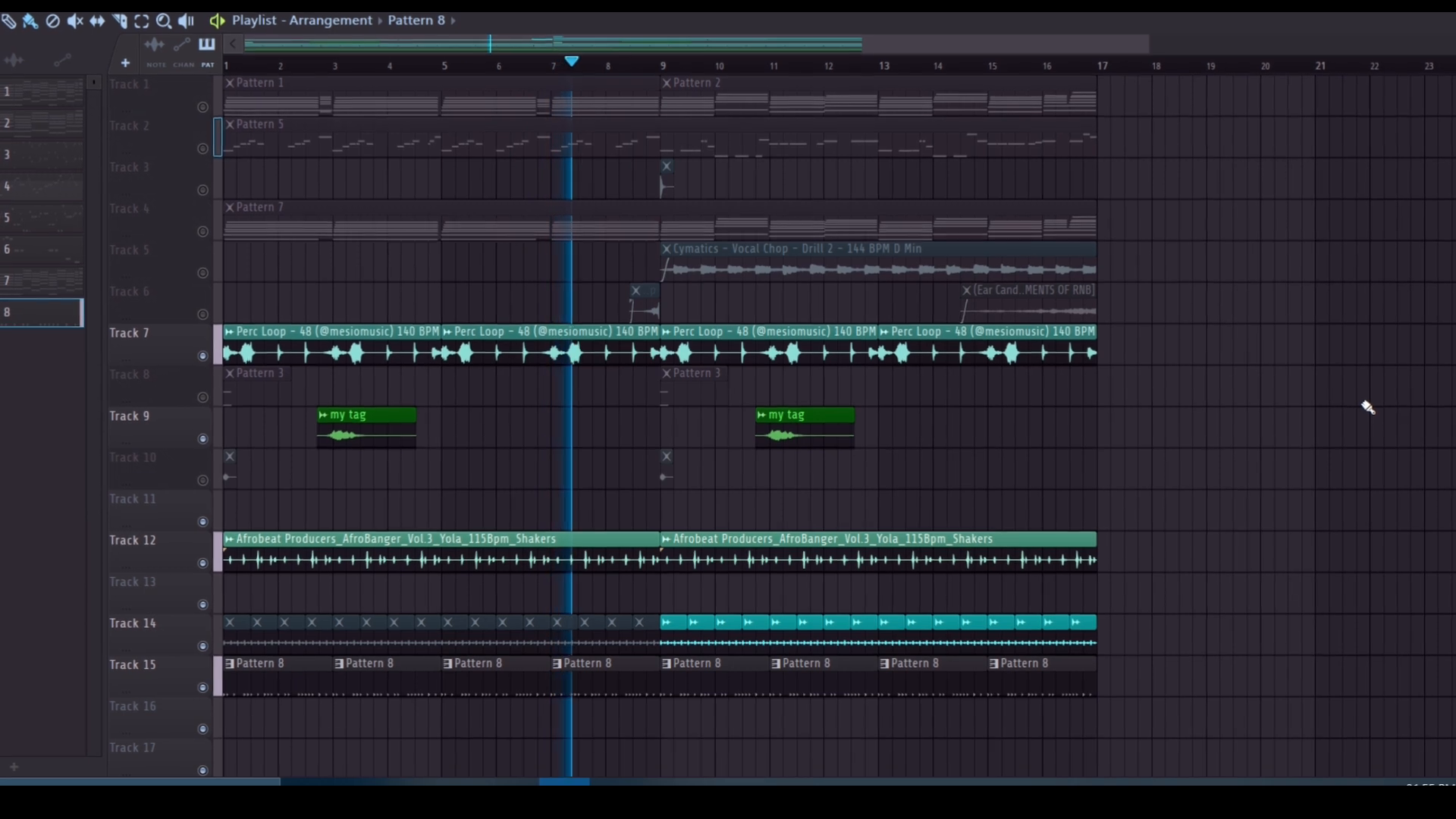
pyautogui.press('space')
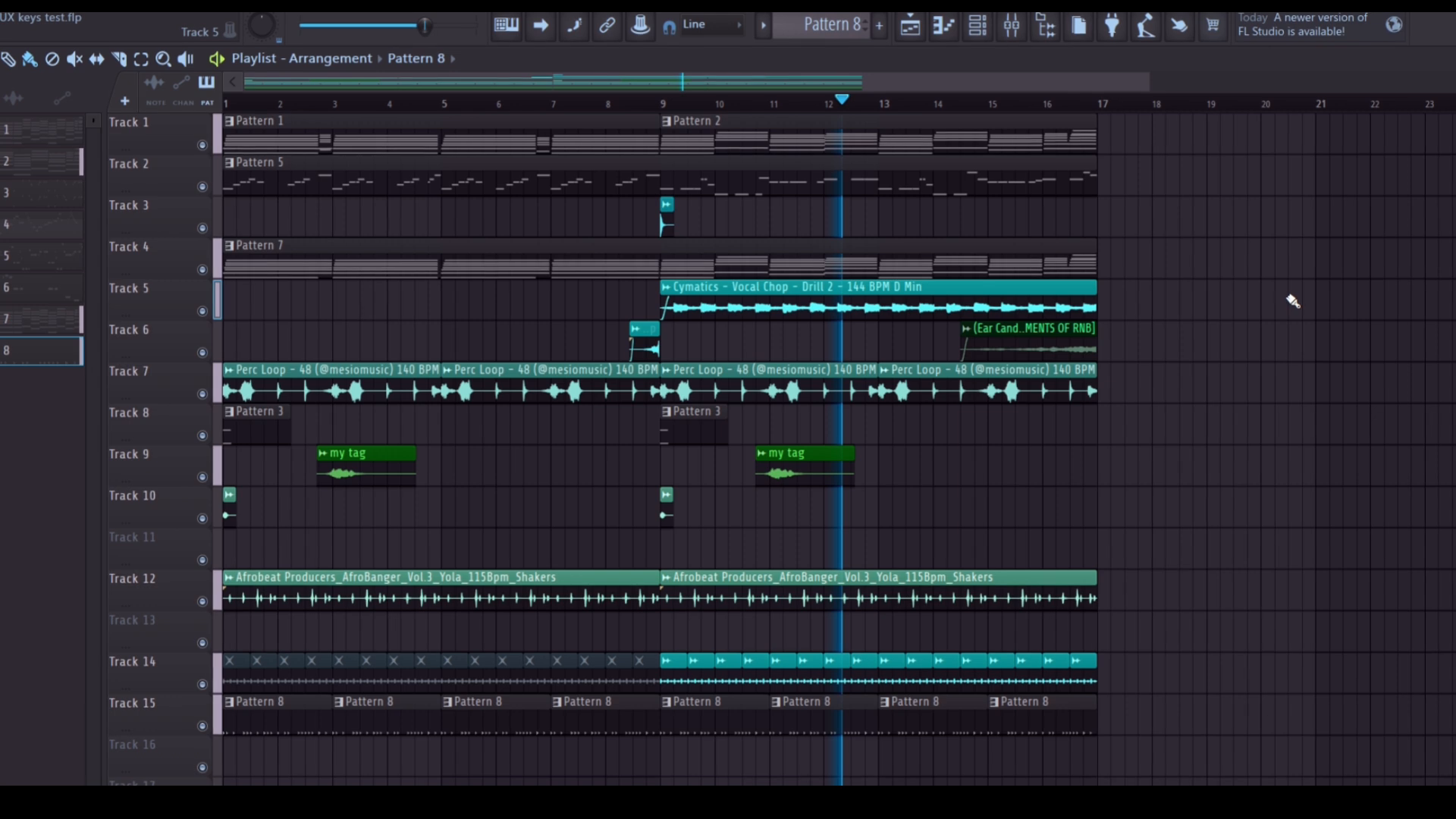
pyautogui.press('space')
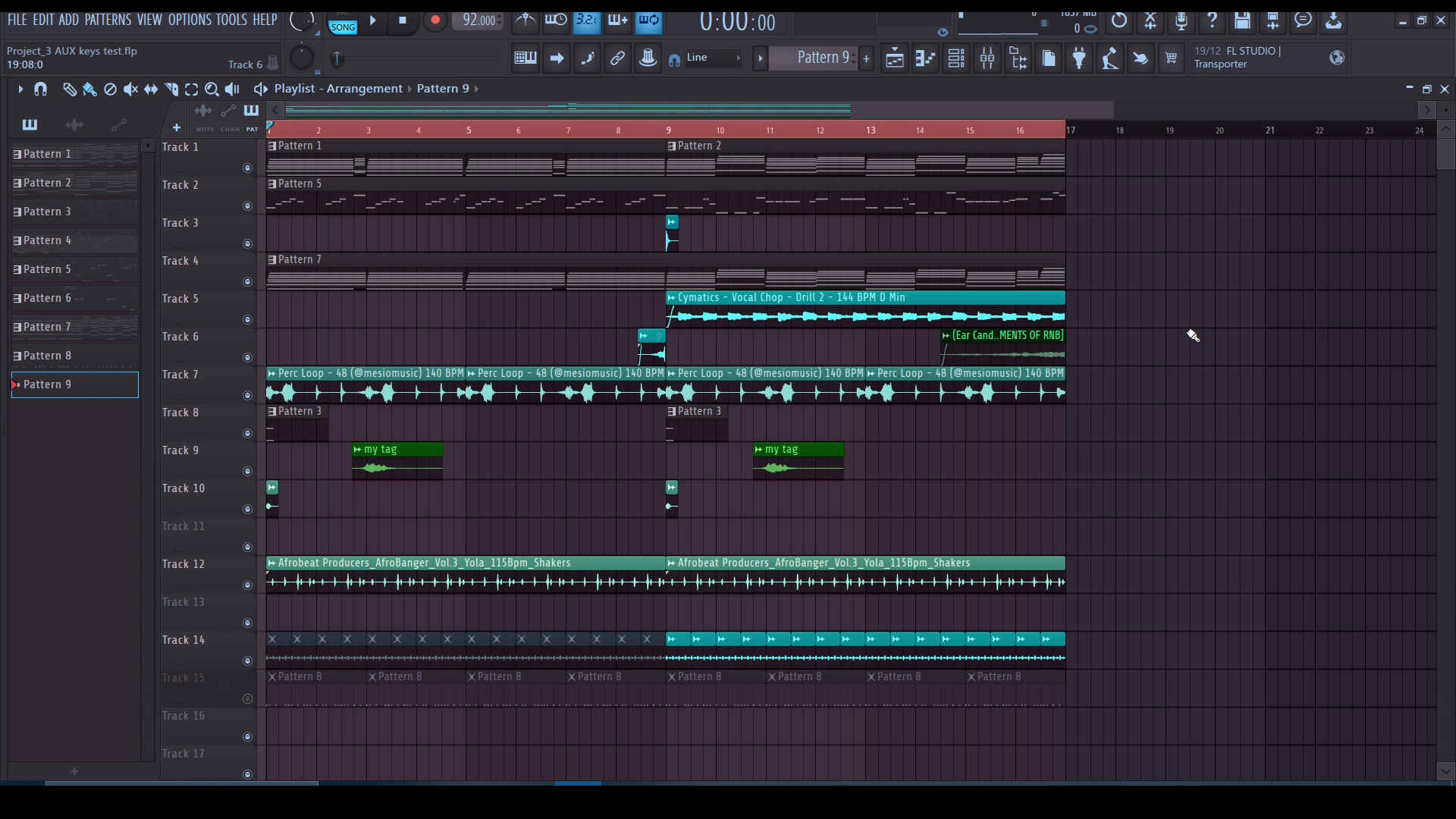
# - Program the kick of Pattern 9 on steps 1, 4, 7, 11, 17, 20, 23 and 27
pyautogui.click(973, 64)
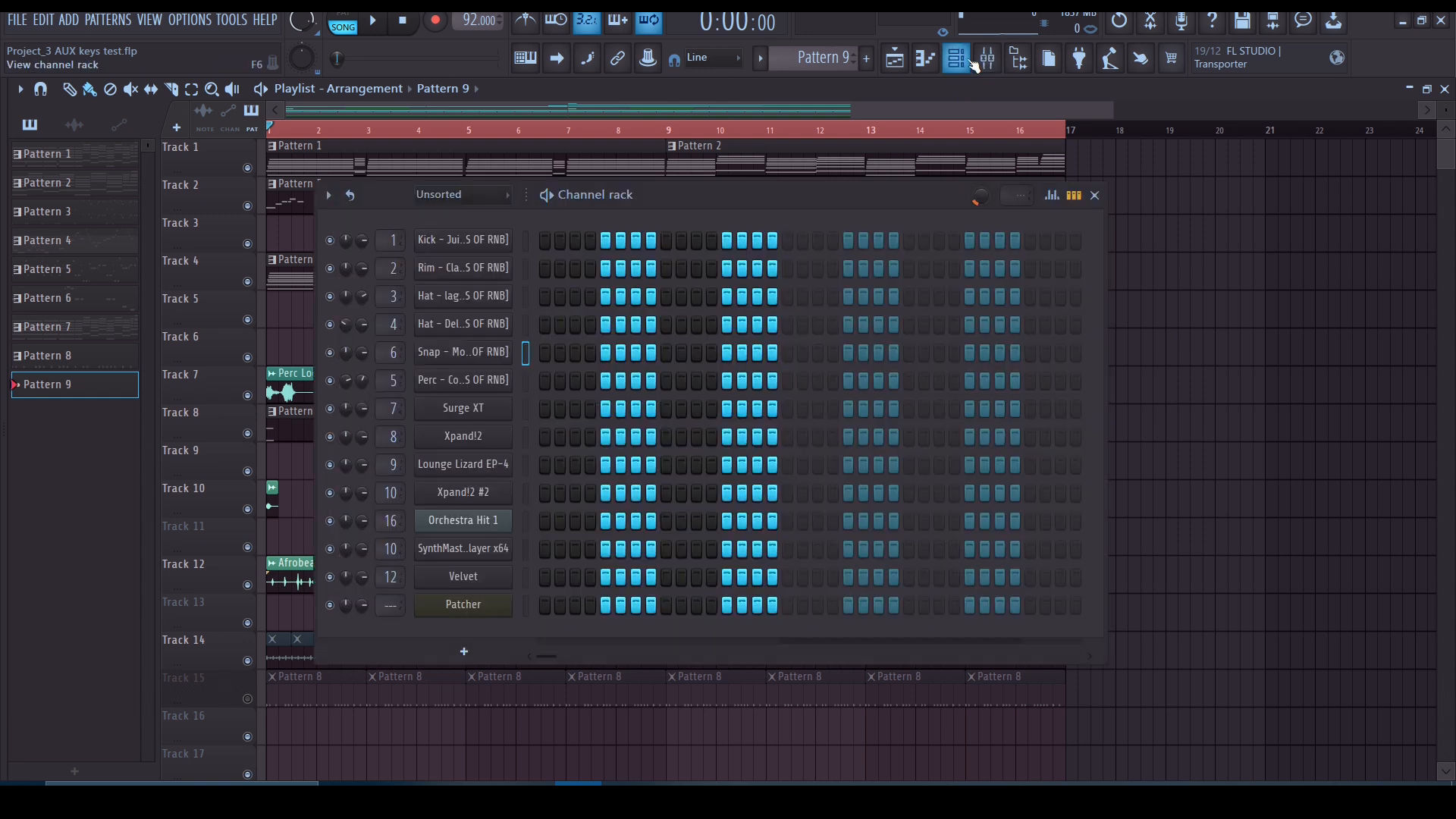
pyautogui.click(545, 243)
pyautogui.click(591, 243)
pyautogui.click(636, 243)
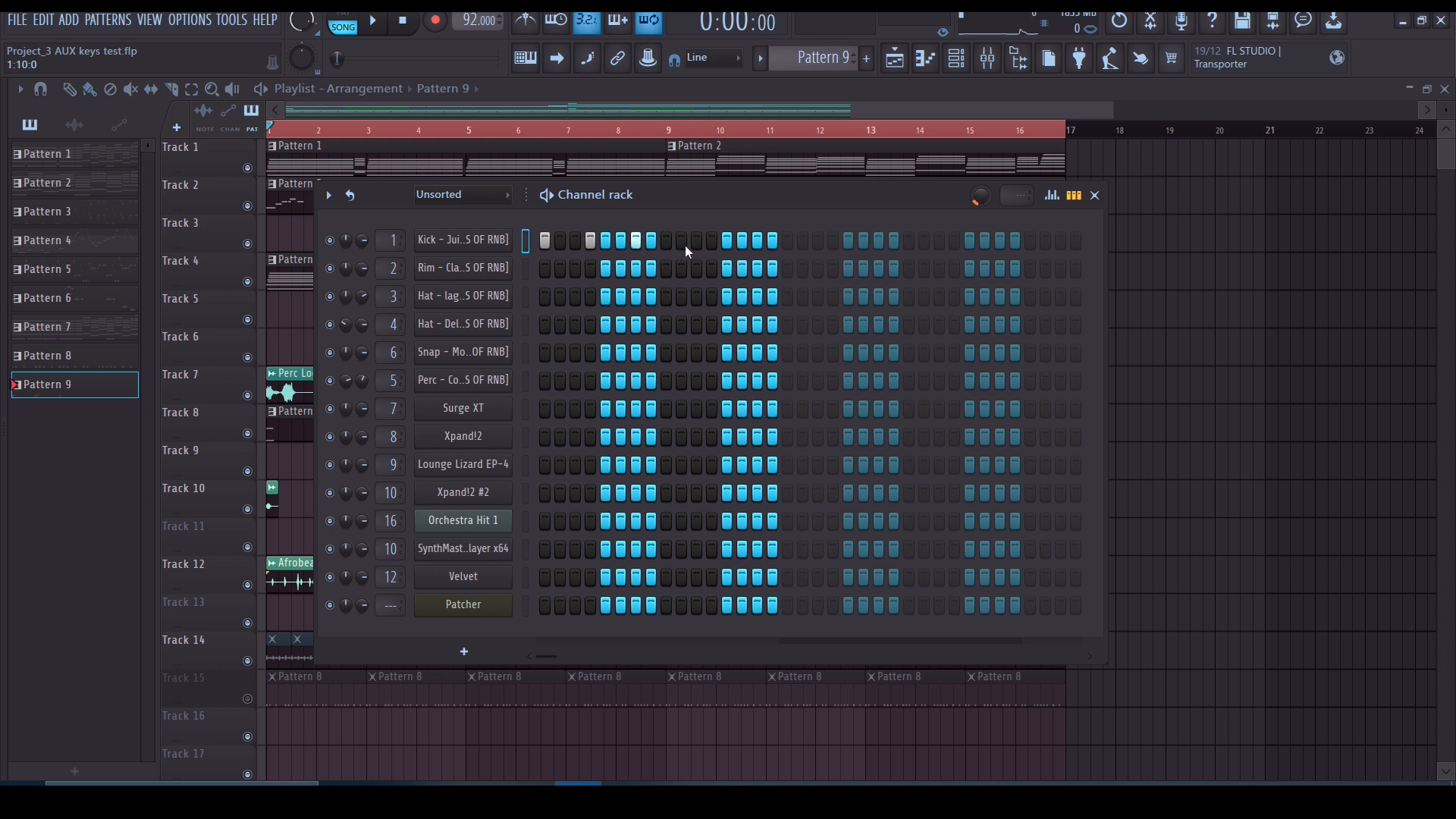
pyautogui.click(697, 243)
pyautogui.click(788, 243)
pyautogui.click(835, 242)
pyautogui.click(880, 242)
pyautogui.click(942, 245)
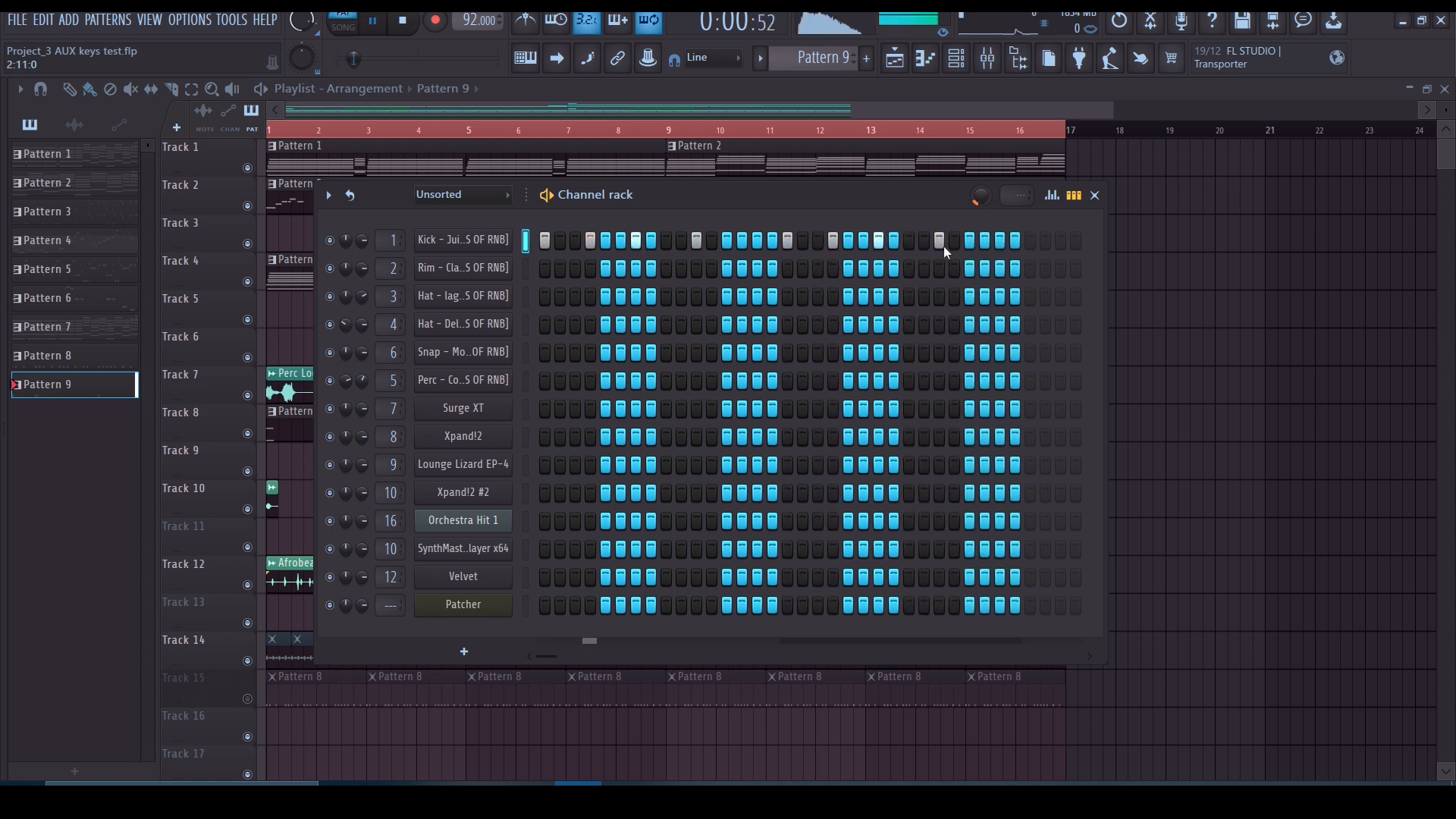
# - Place the rim on steps 5, 13, 21 and 29, and fill all 32 steps of the lagos hat channel
pyautogui.click(605, 269)
pyautogui.click(727, 269)
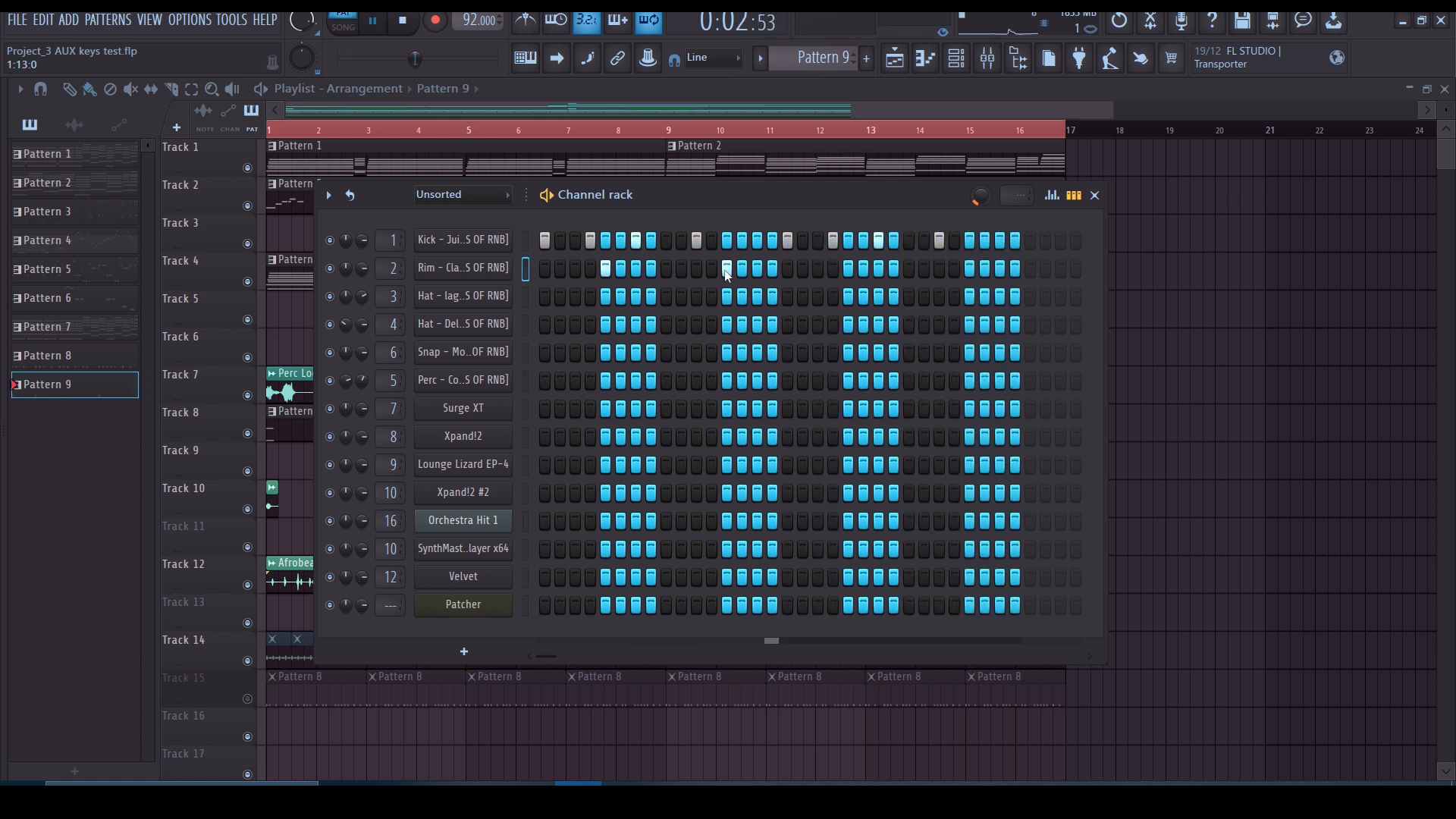
pyautogui.click(848, 269)
pyautogui.click(970, 269)
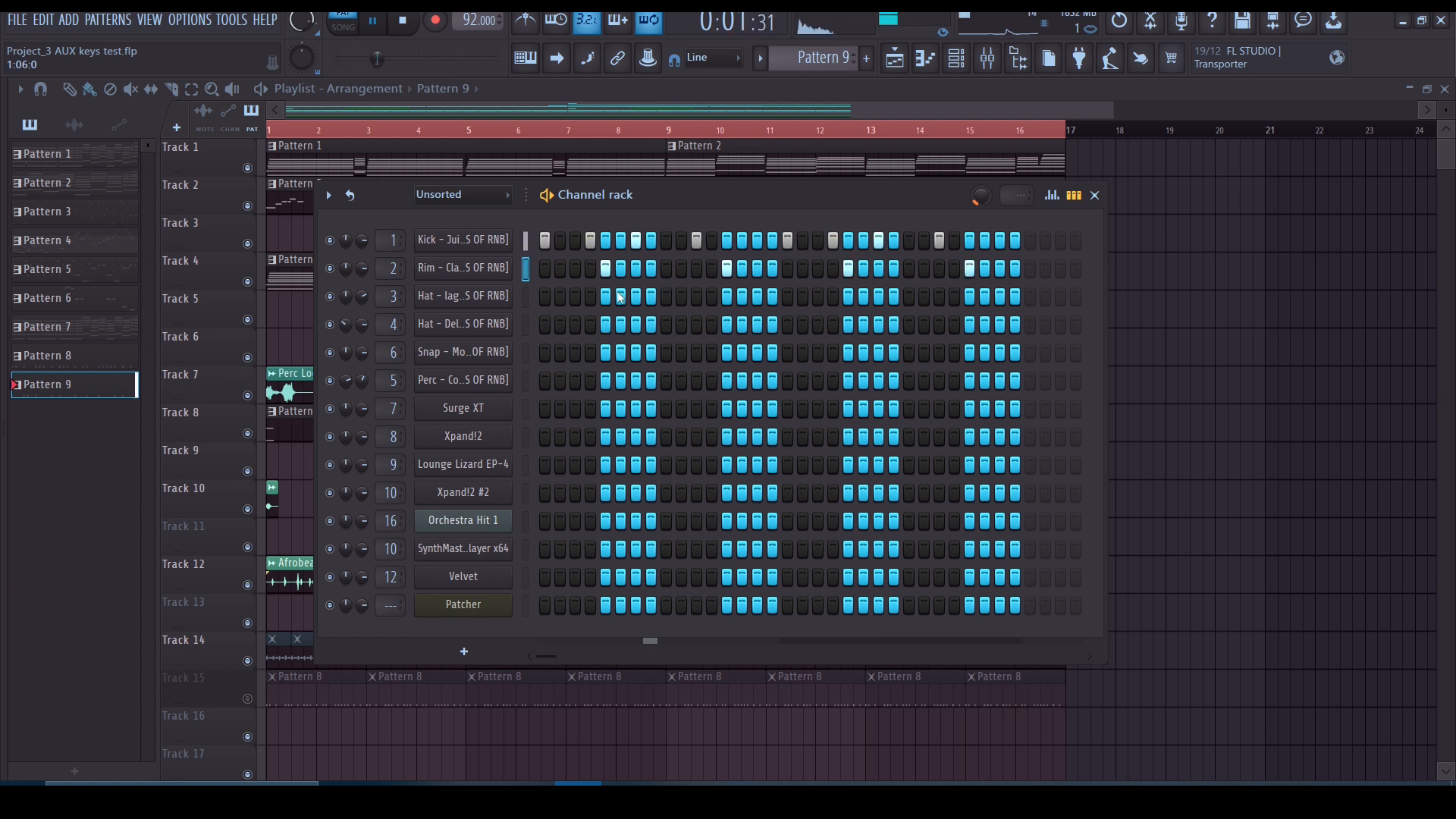
pyautogui.moveTo(544, 299)
pyautogui.mouseDown()
pyautogui.moveTo(636, 312)
pyautogui.moveTo(1017, 298)
pyautogui.mouseUp()
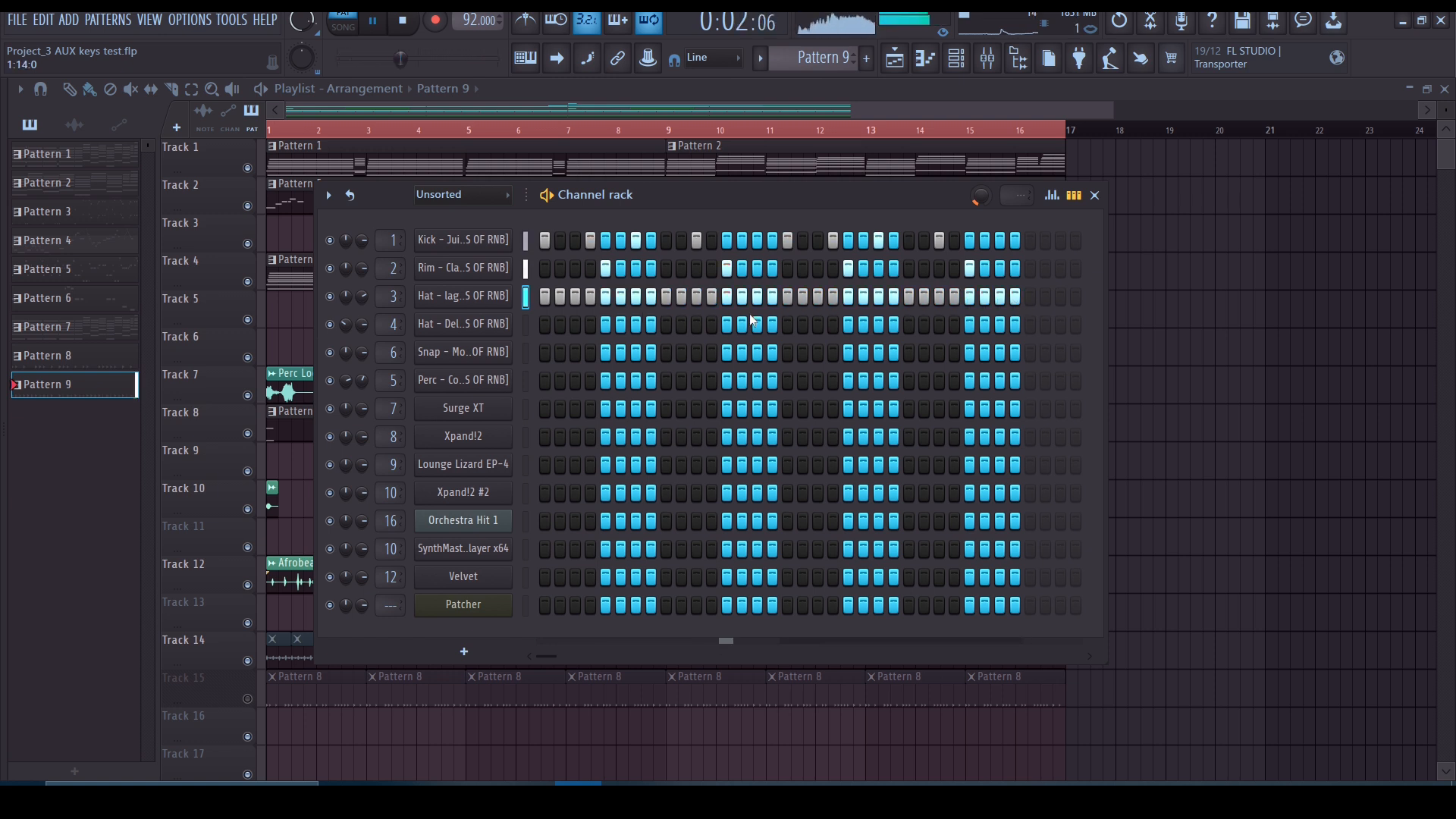
# - Open the lagos hat's notes in the piano roll and vary the velocities of the short roll just before bar 2
pyautogui.click(940, 324)
pyautogui.click(579, 386)
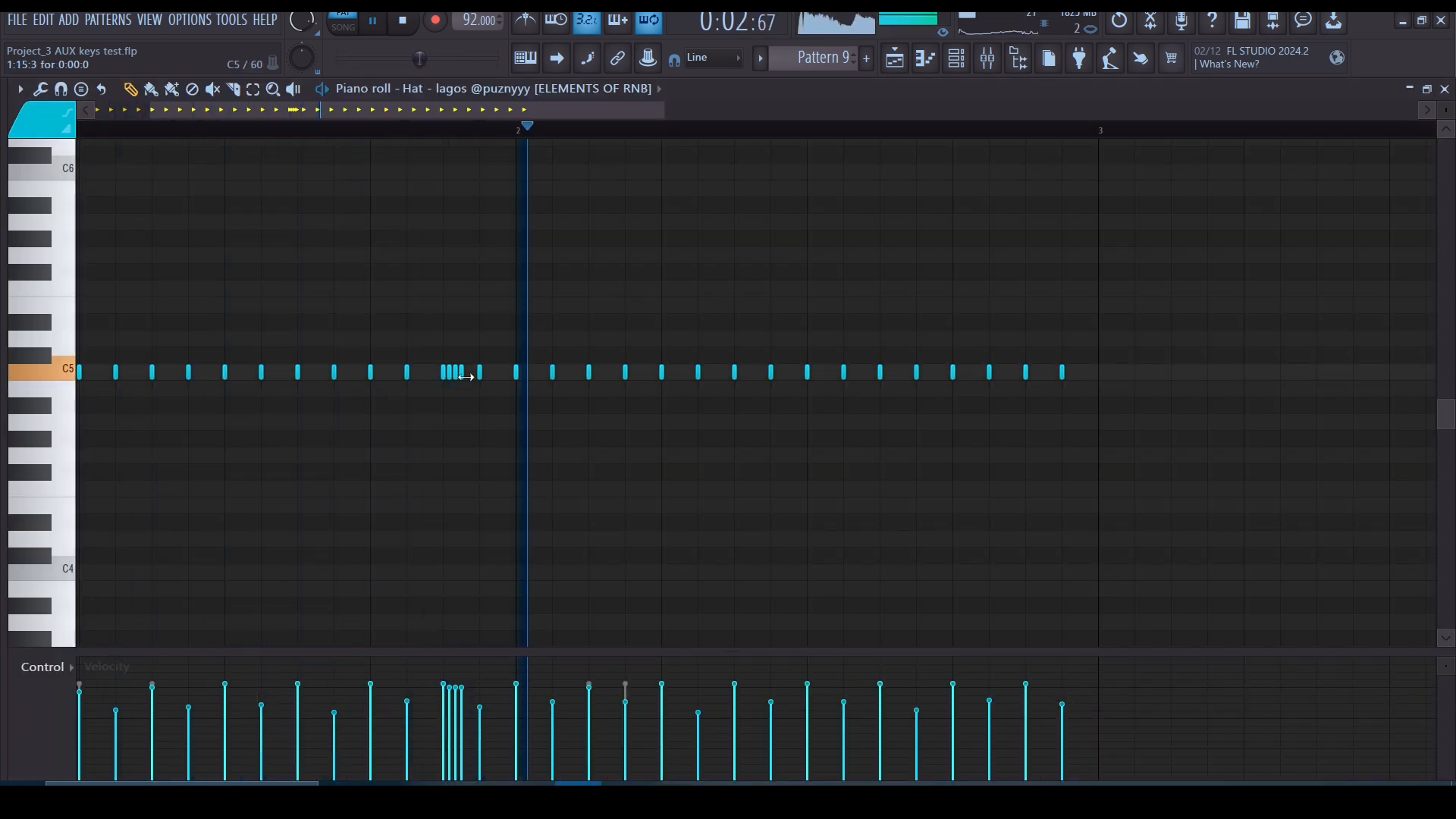
pyautogui.moveTo(443, 714); pyautogui.dragTo(449, 713)
pyautogui.click(462, 702)
pyautogui.click(456, 705)
pyautogui.click(463, 693)
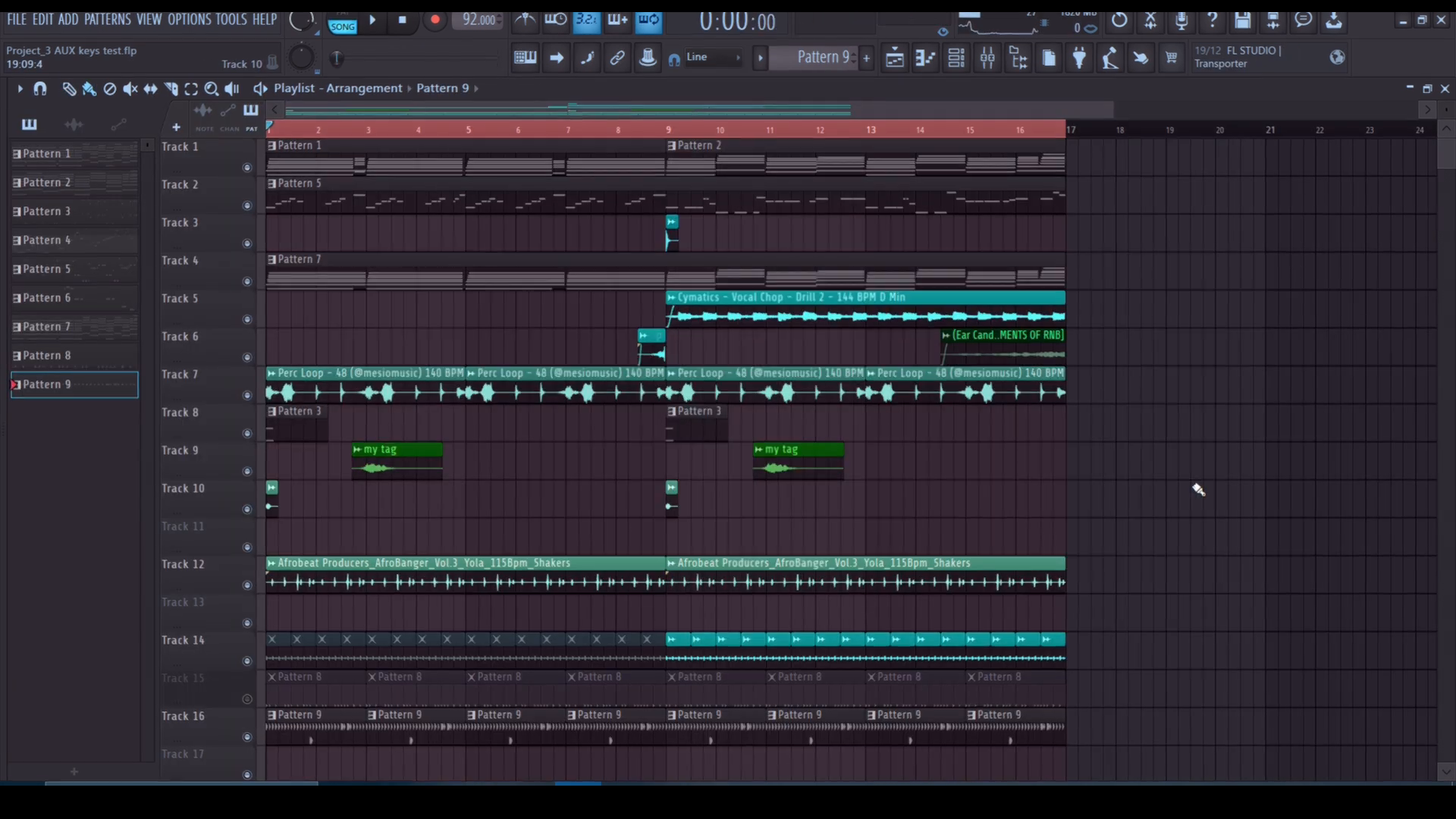
# - Play the full arrangement from the start with the Pattern 9 drums on track 16
pyautogui.press('space')
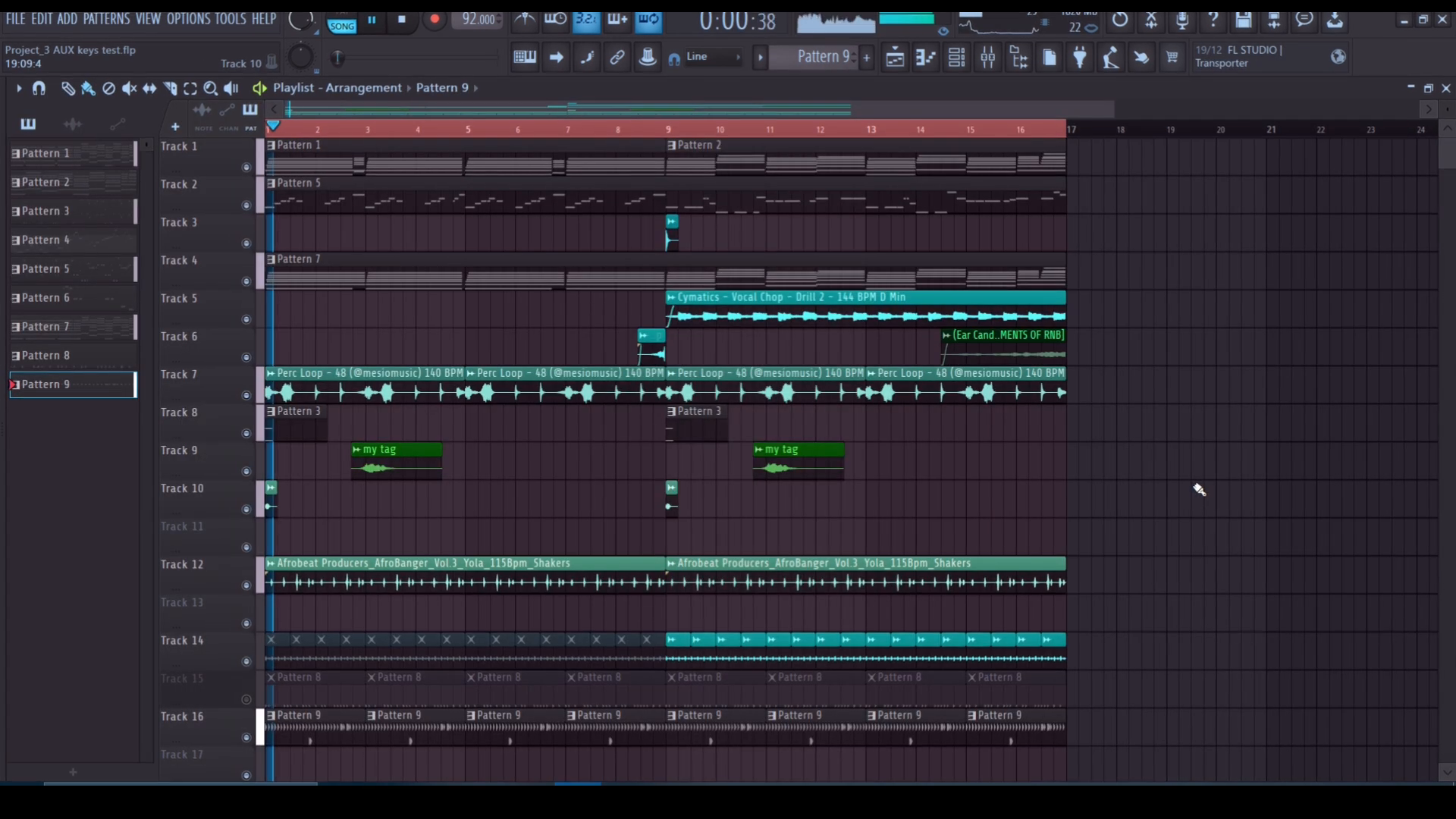